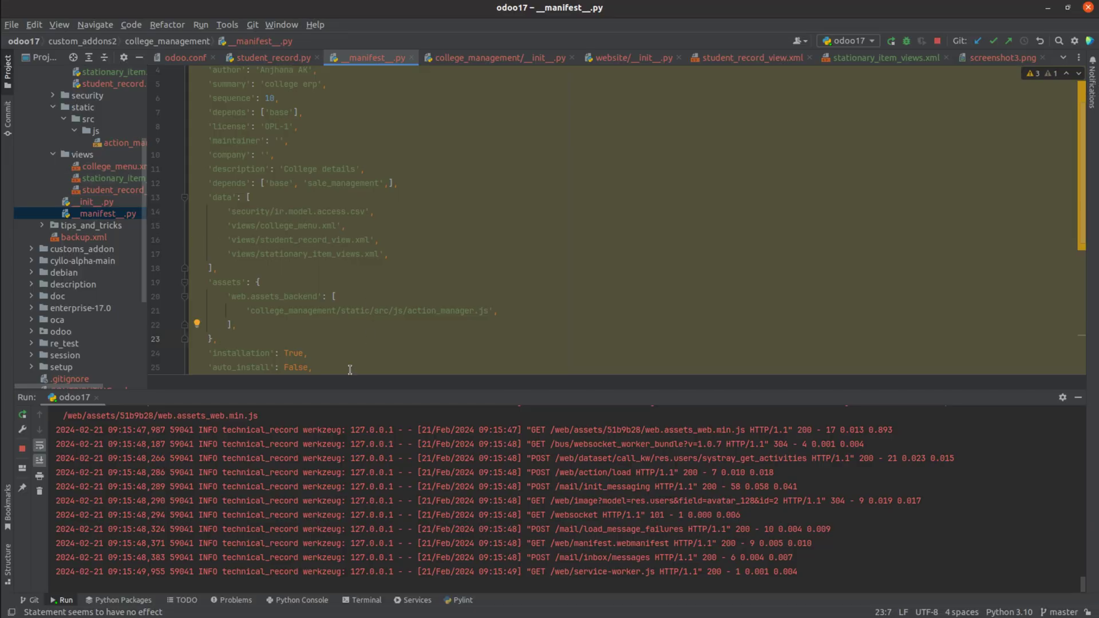
- Add a 'pre_init_hook': 'create_contact_pre_init' entry after the manifest's assets block
scroll(348, 319, "down", 3)
scroll(348, 319, "down", 1)
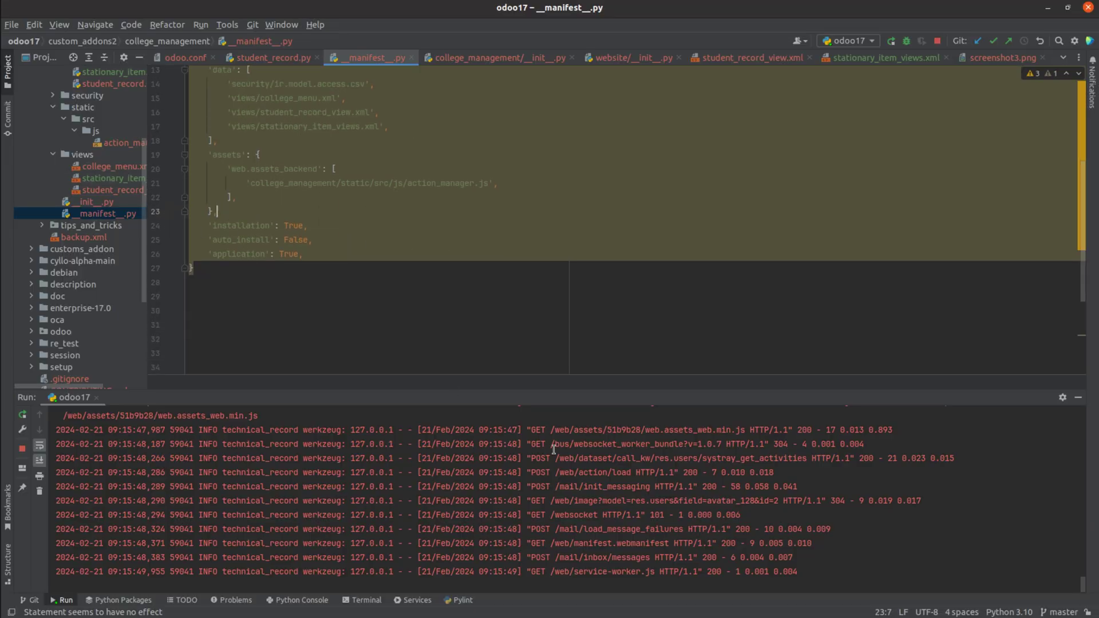
key("Return")
type("'")
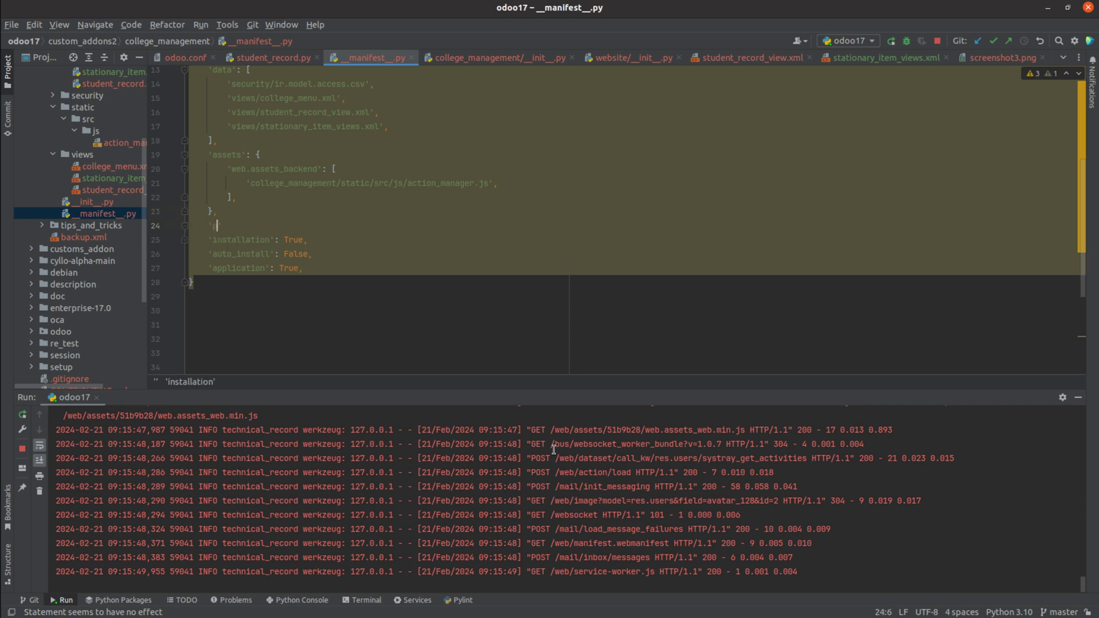
type("pre_init")
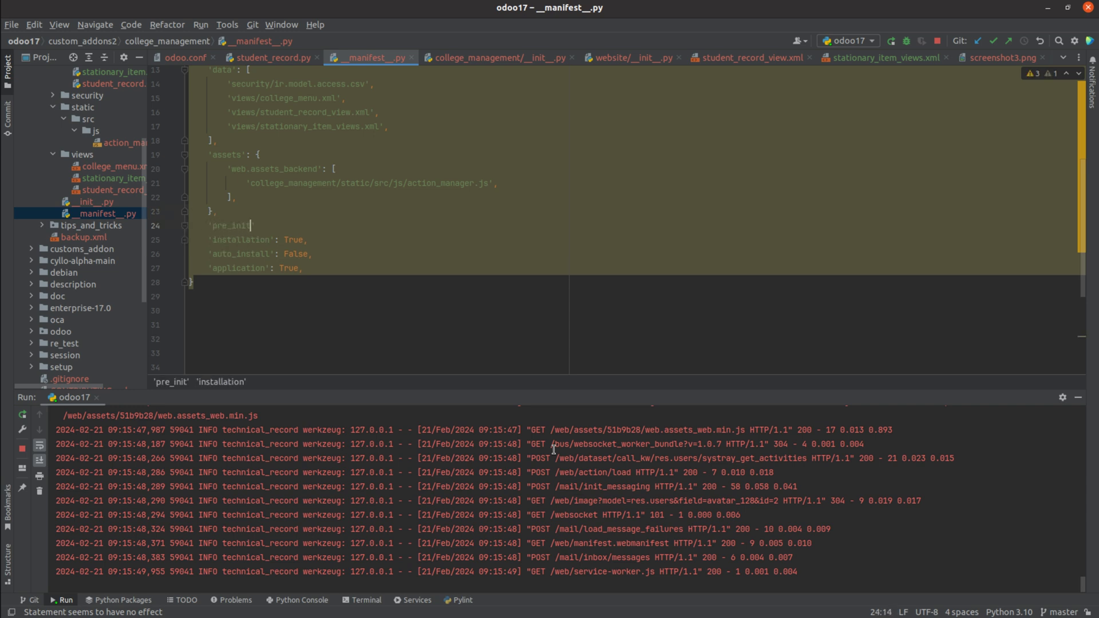
type("_hook'")
type(":")
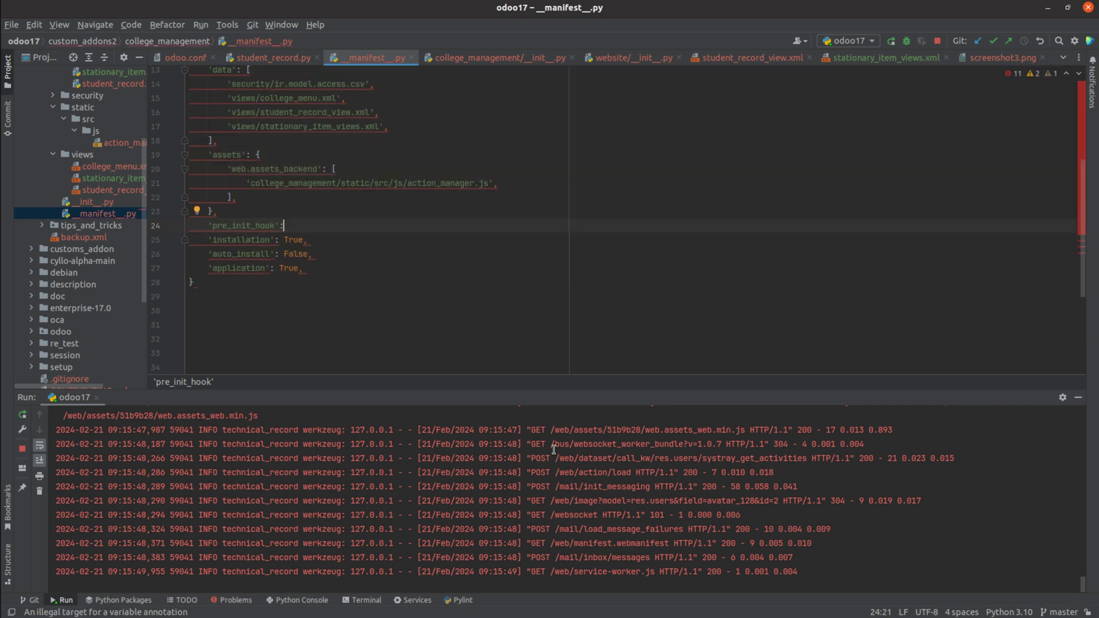
type("'")
type("cree")
scroll(63, 158, "up", 5)
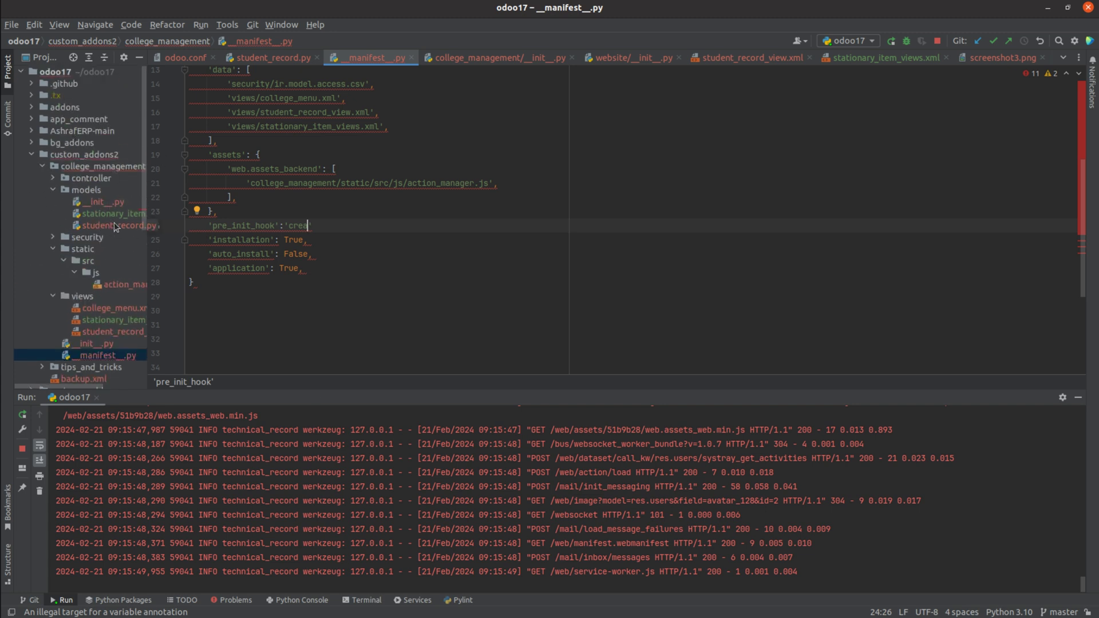
scroll(110, 235, "down", 3)
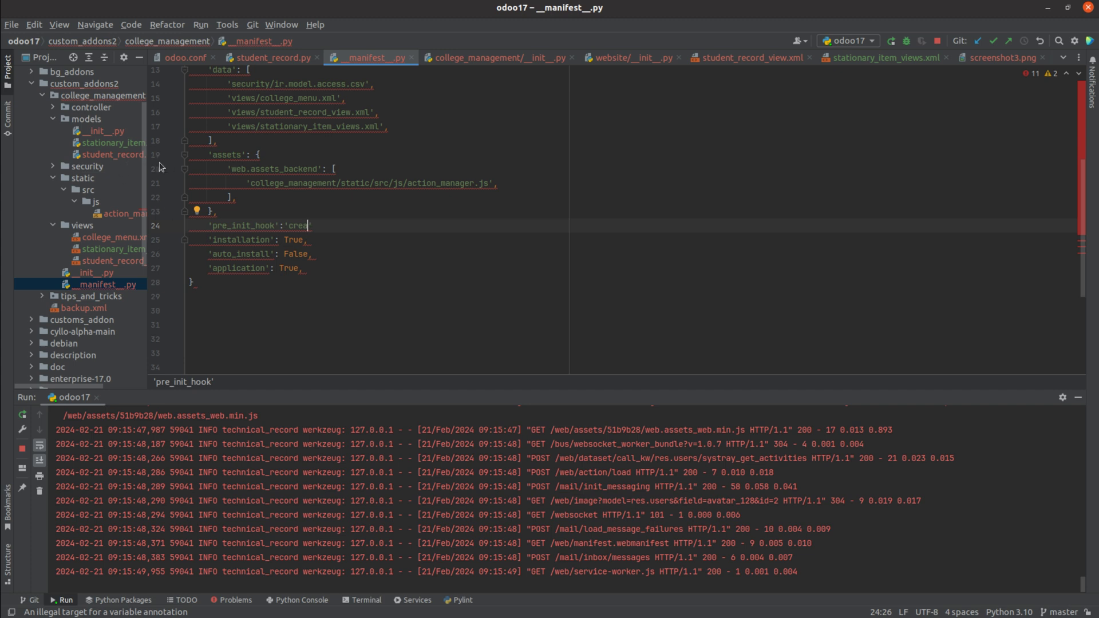
type("te")
type("_s")
key("BackSpace")
type("contact_")
type("pre_init")
- Tidy the hook entry: quote the function name, add a trailing comma and a space after the colon
double_click(368, 221)
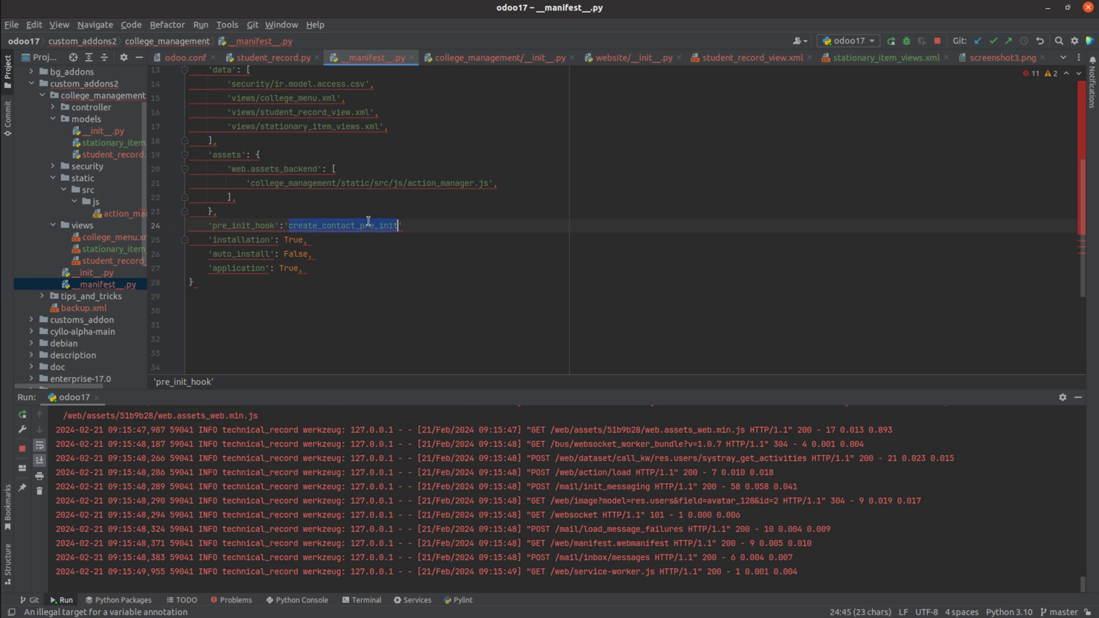
left_click(408, 223)
type(",")
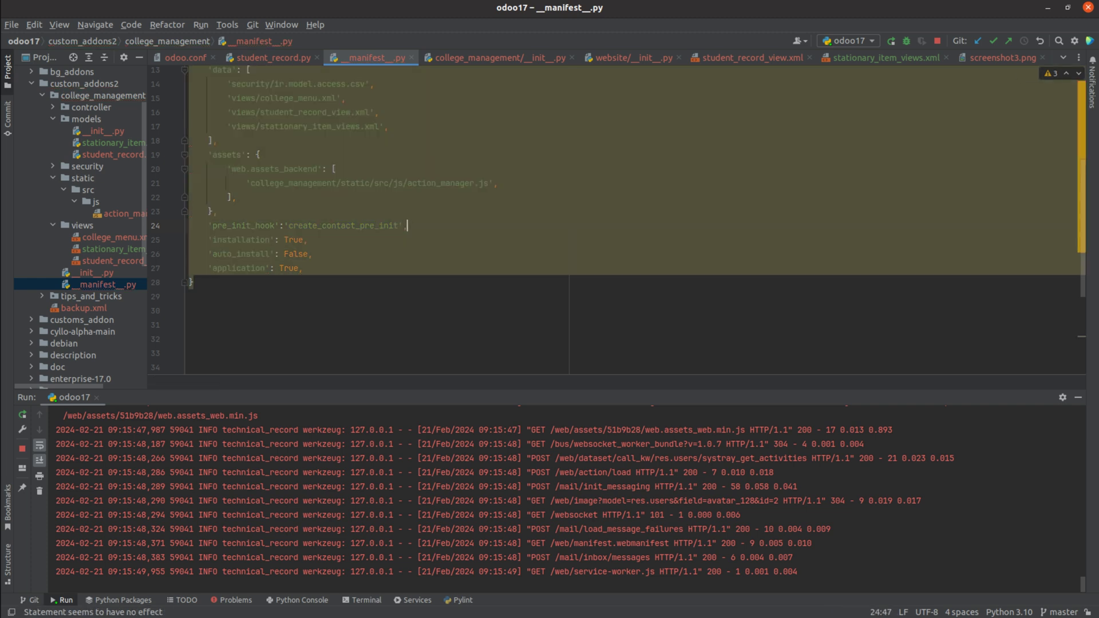
left_click(283, 225)
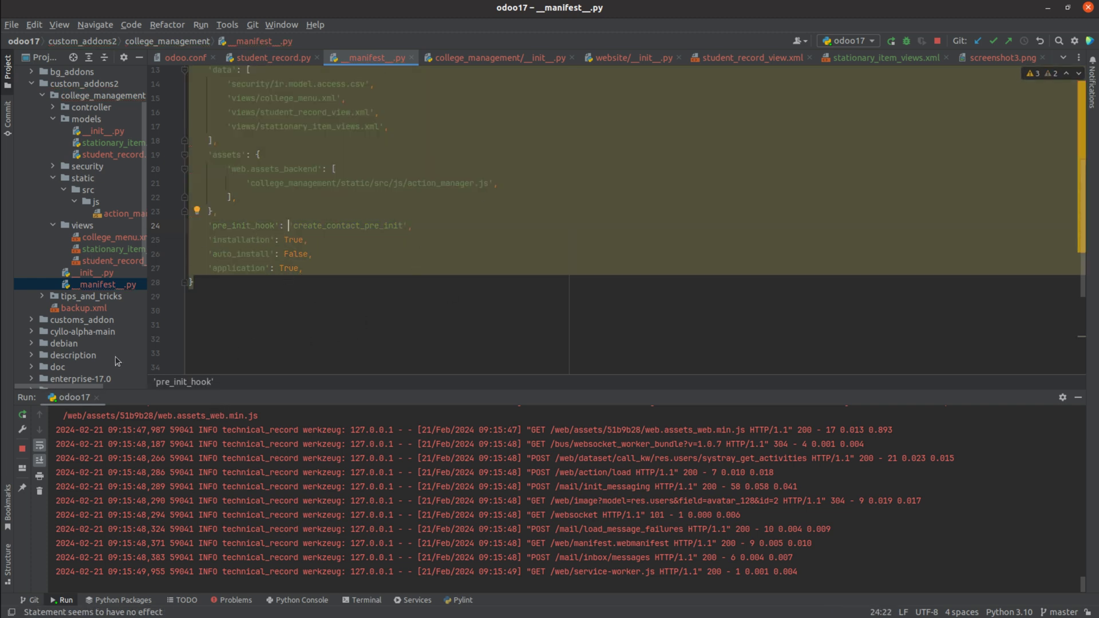
- In __init__.py, write create_contact_pre_init(env) with print('pre init hook is executing')
double_click(114, 273)
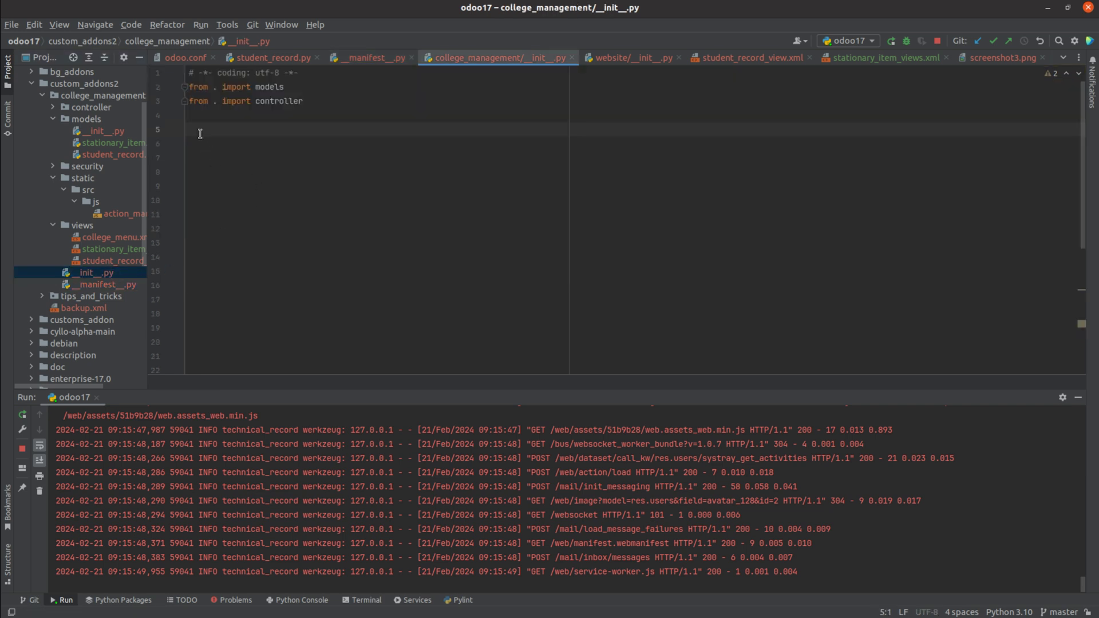
type("def")
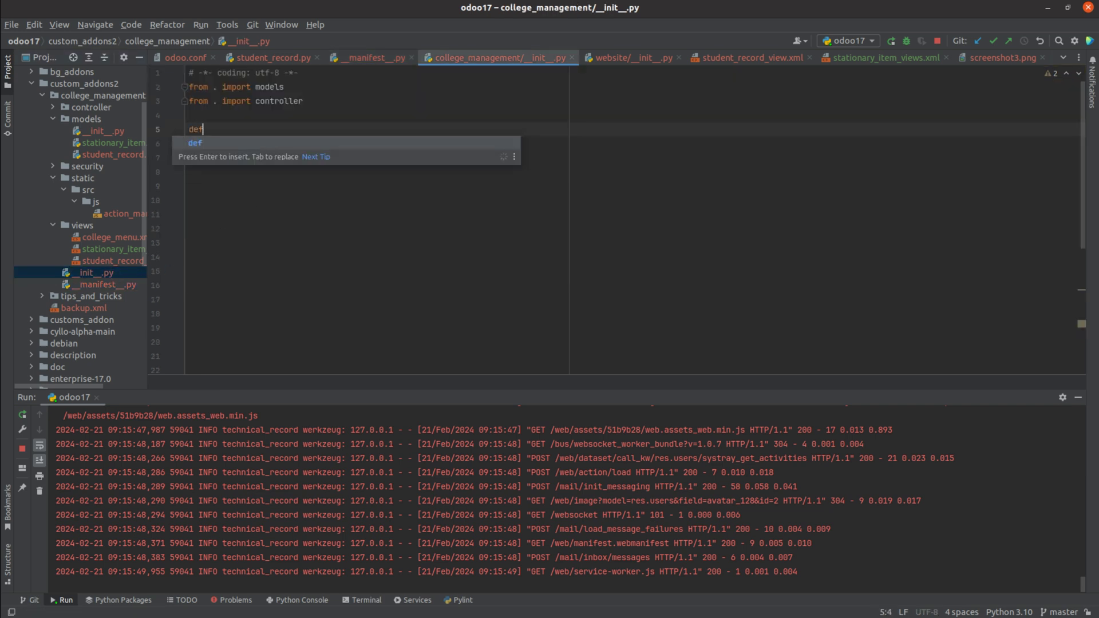
type(" create_contact_pre_init(")
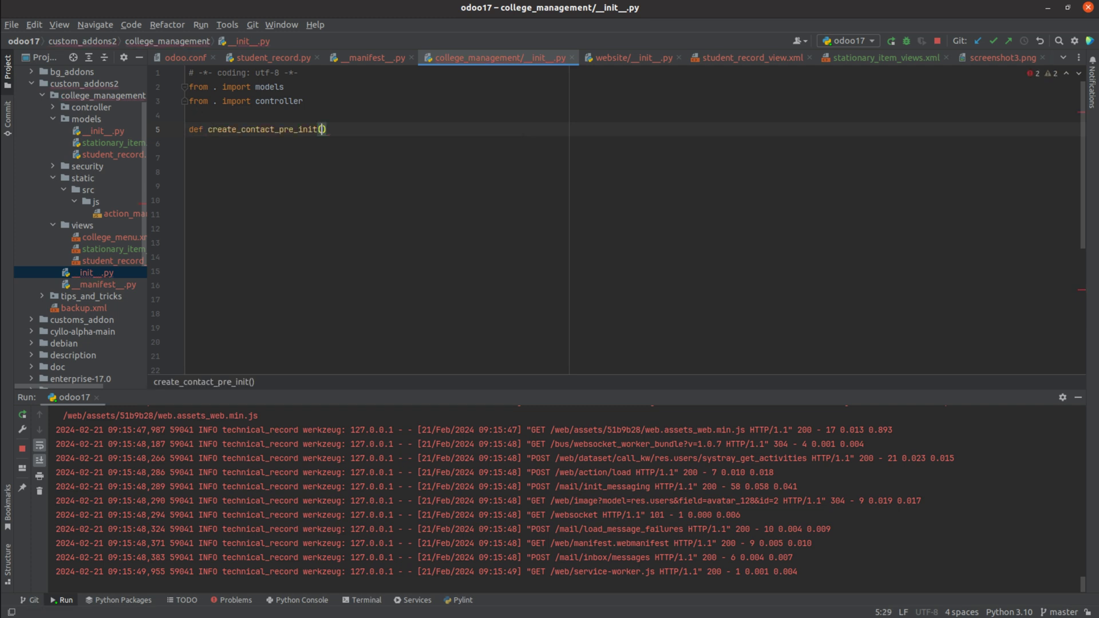
type("env")
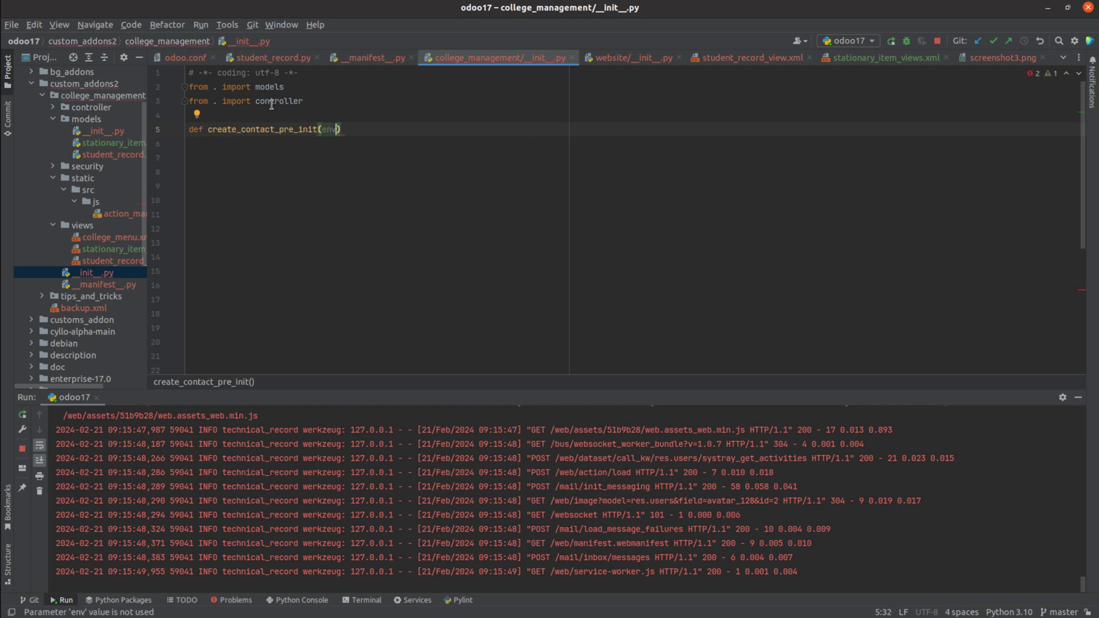
type("):")
key("Return")
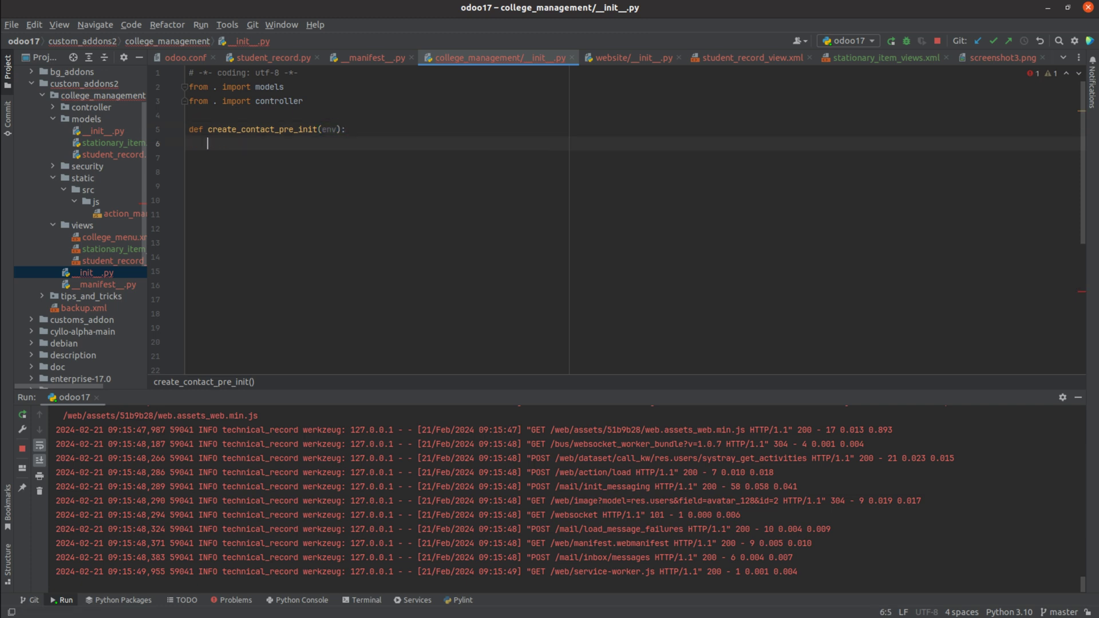
type("print")
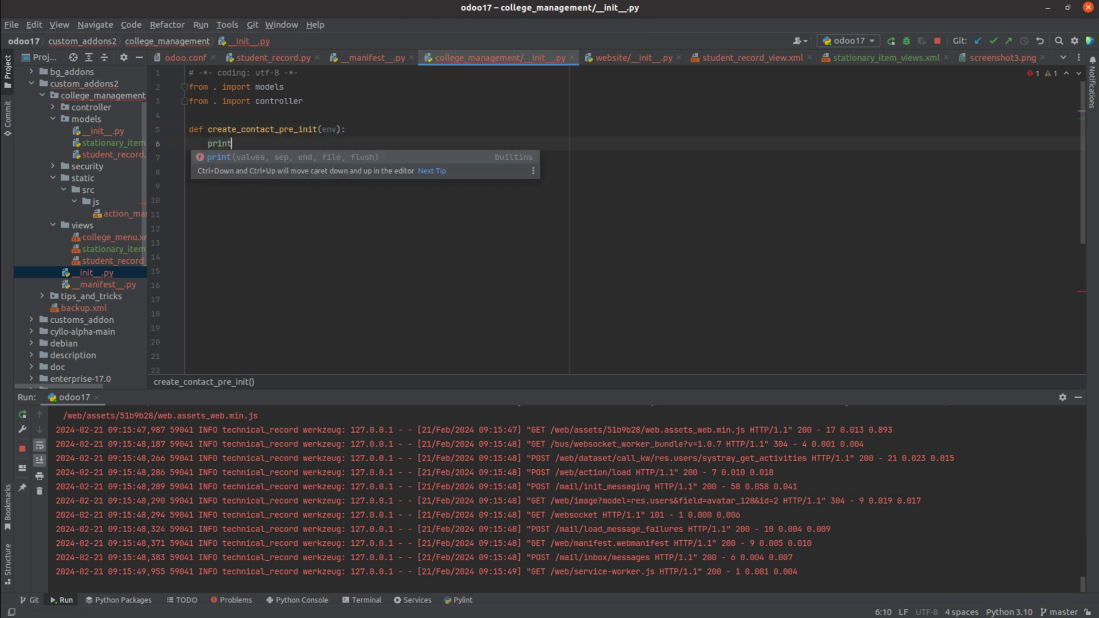
type("('")
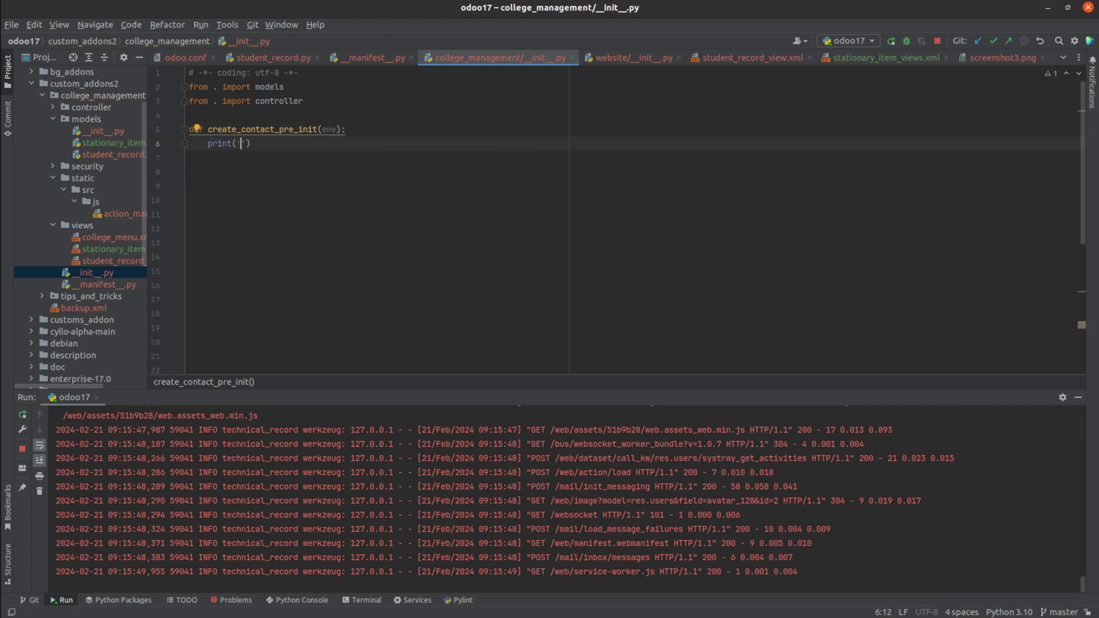
type("pre init hook is executing")
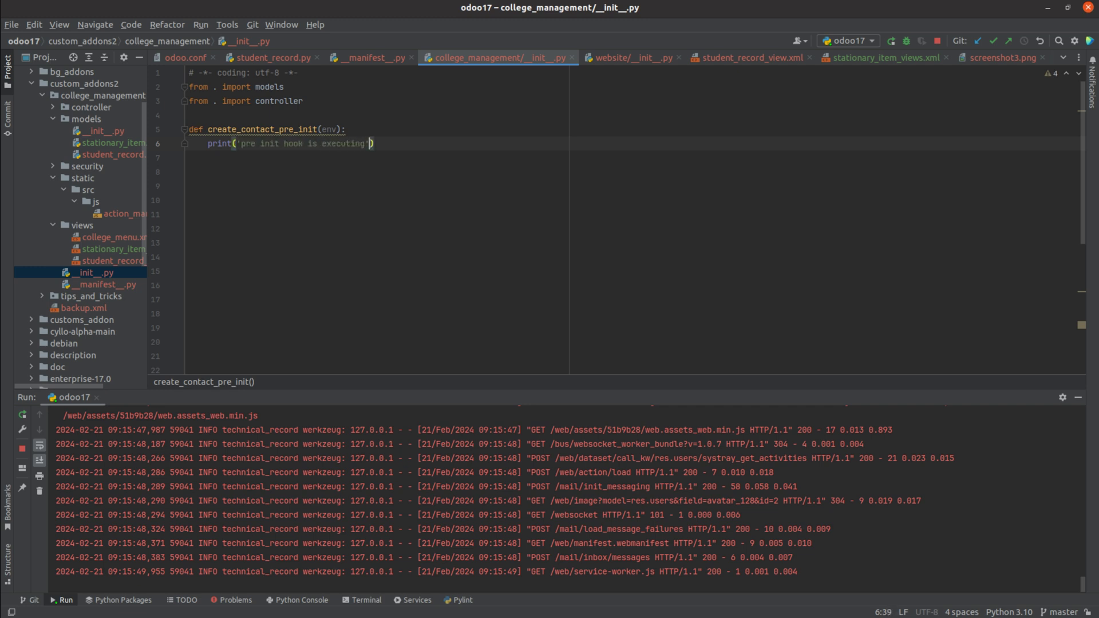
key("End")
key("Return")
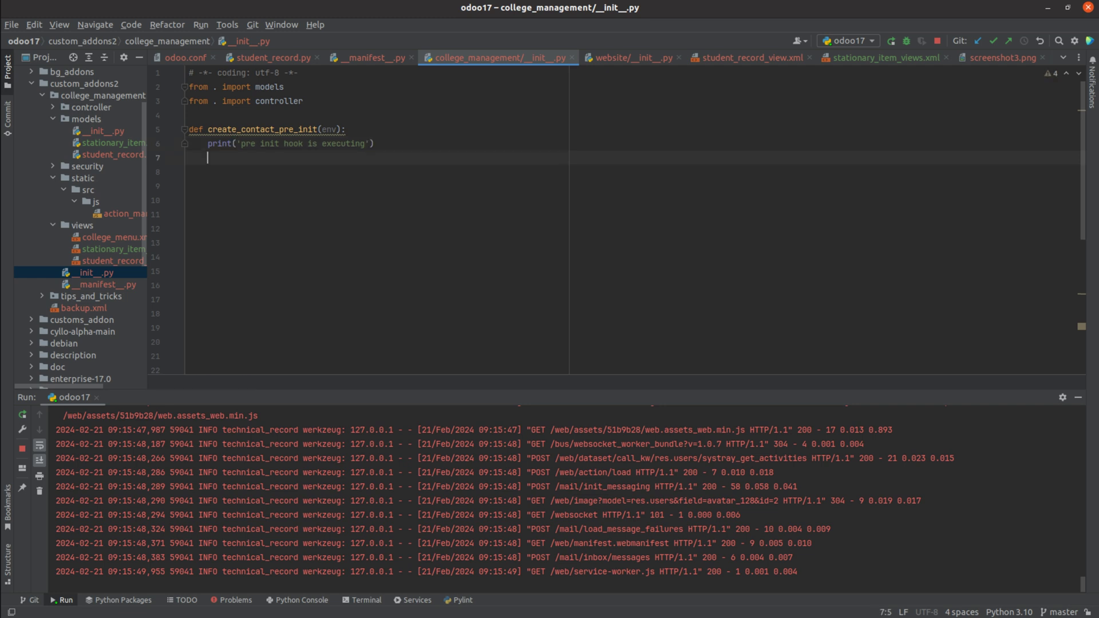
- In Odoo Contacts, check Abigail Peterson's empty mobile, then return to the contacts list
key("alt+Tab")
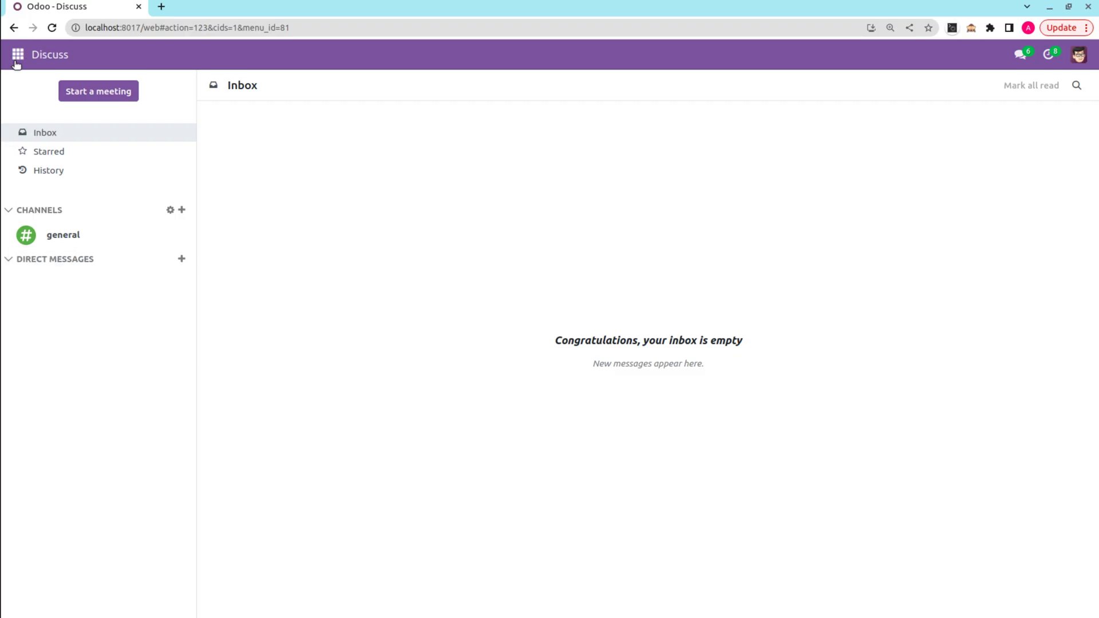
left_click(18, 54)
left_click(40, 120)
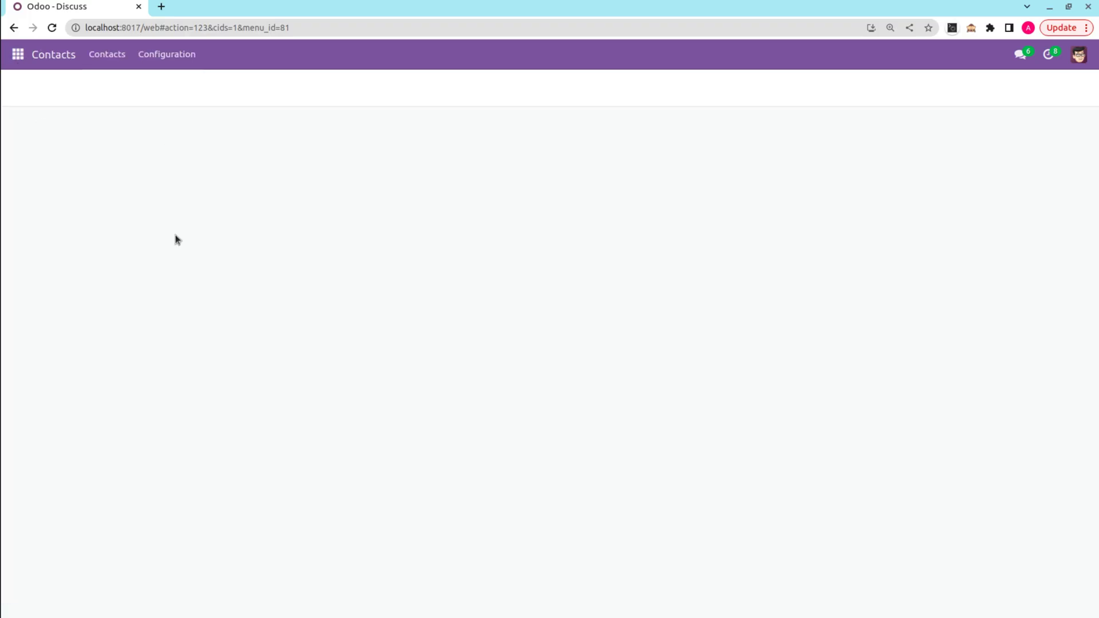
left_click(218, 167)
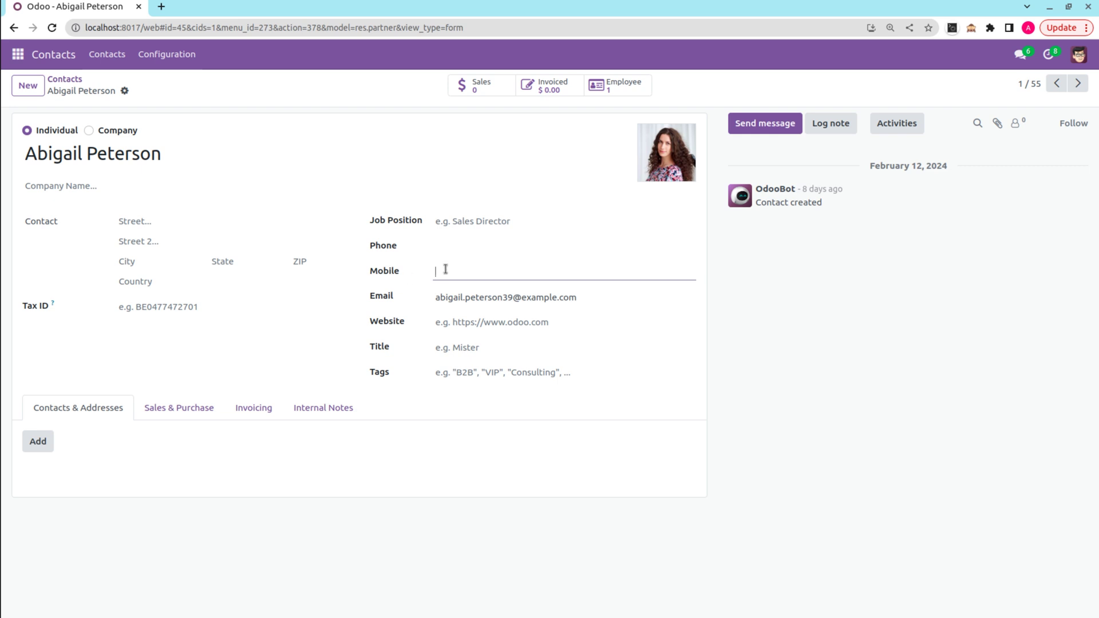
left_click(78, 82)
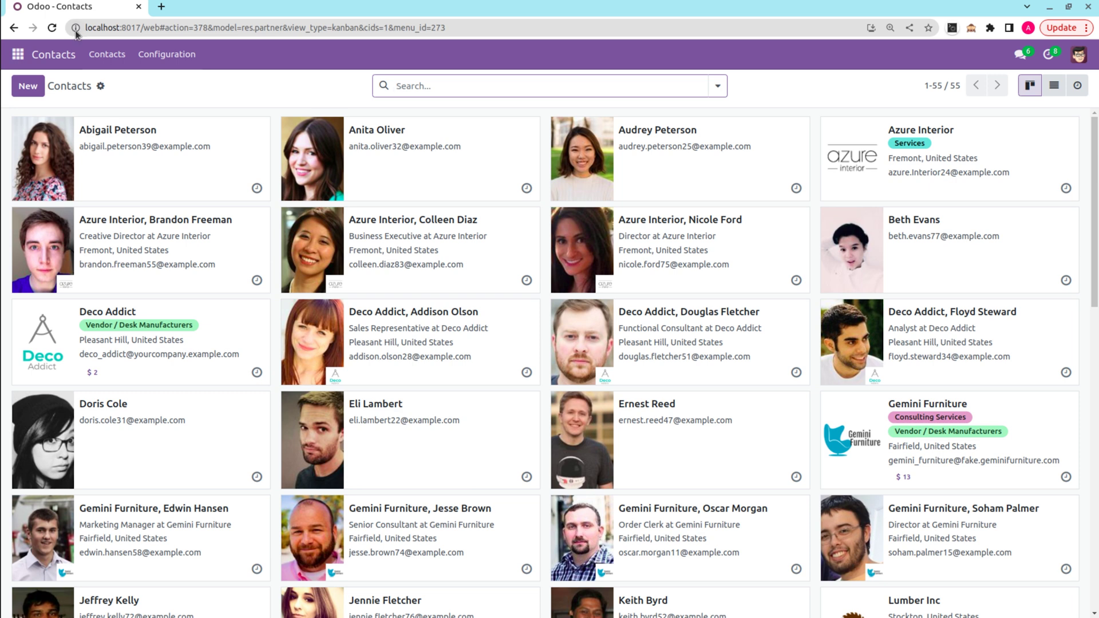
key("alt+Tab")
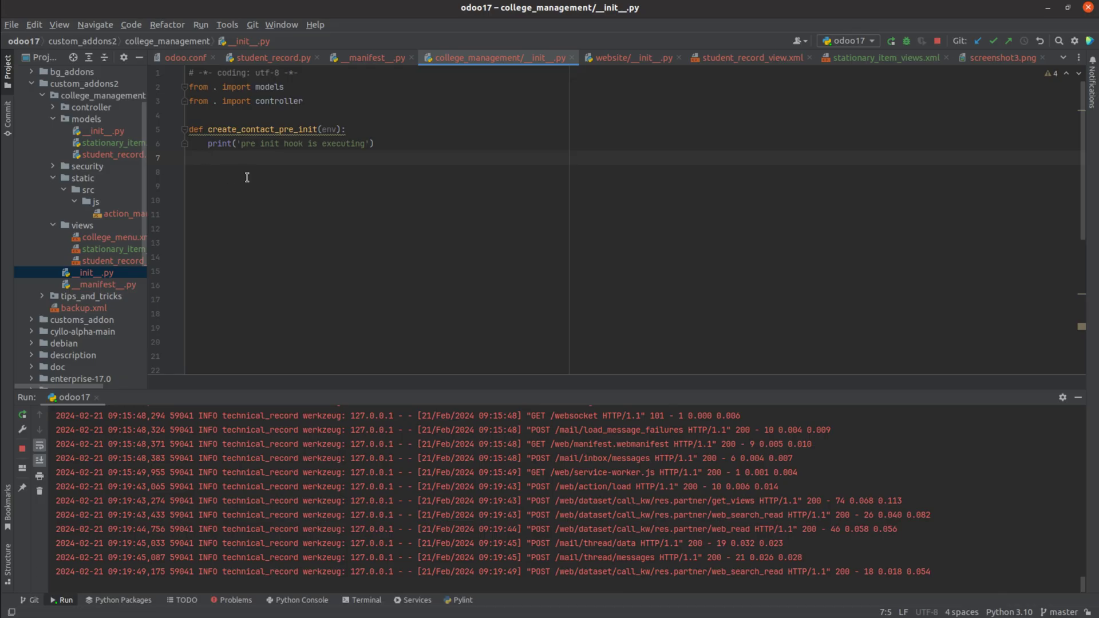
type("env.cr.execute(\"")
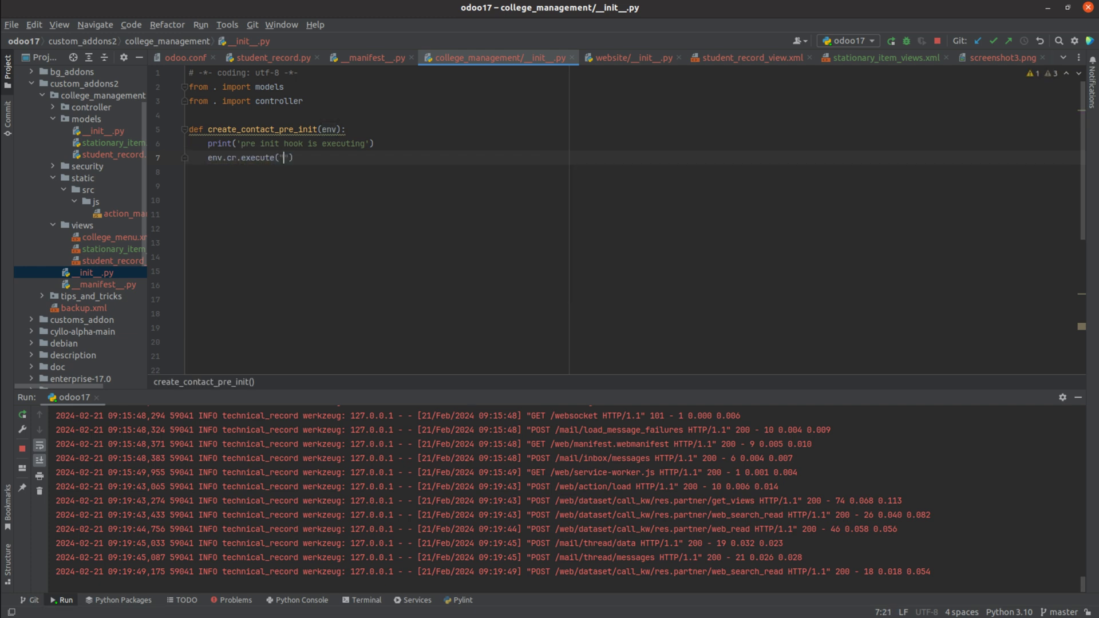
type("\"\"")
type("u")
type("pdat")
type("e ")
type("res_")
type("partner set mobile =")
type("'")
type("'")
type("1234567890' whwe")
key("BackSpace")
key("BackSpace")
type("ere mobile 1s null")
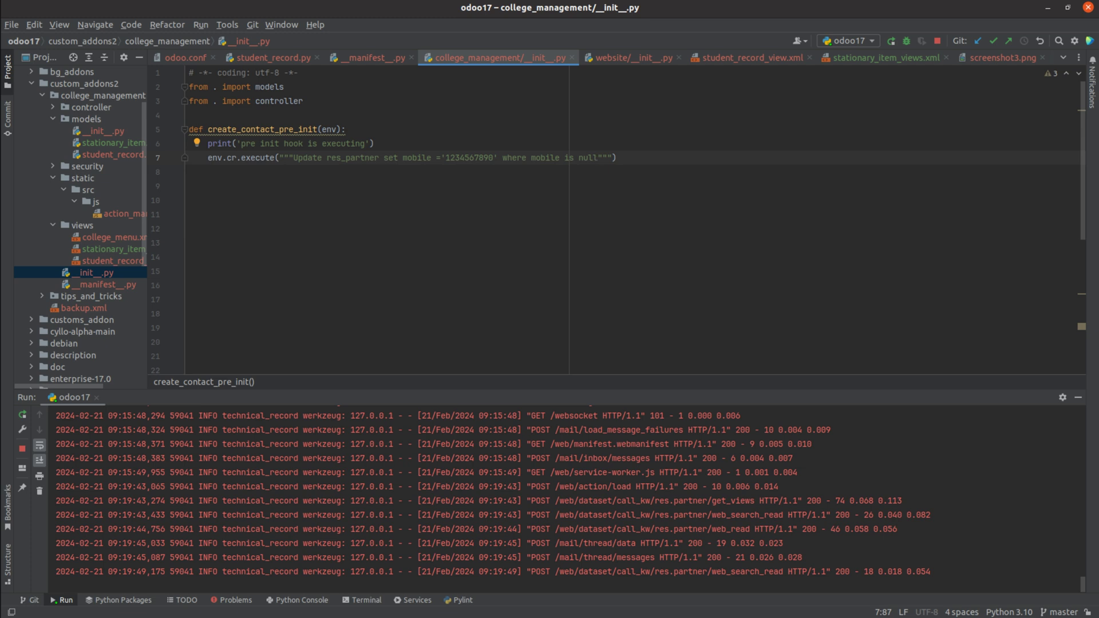
key("Return")
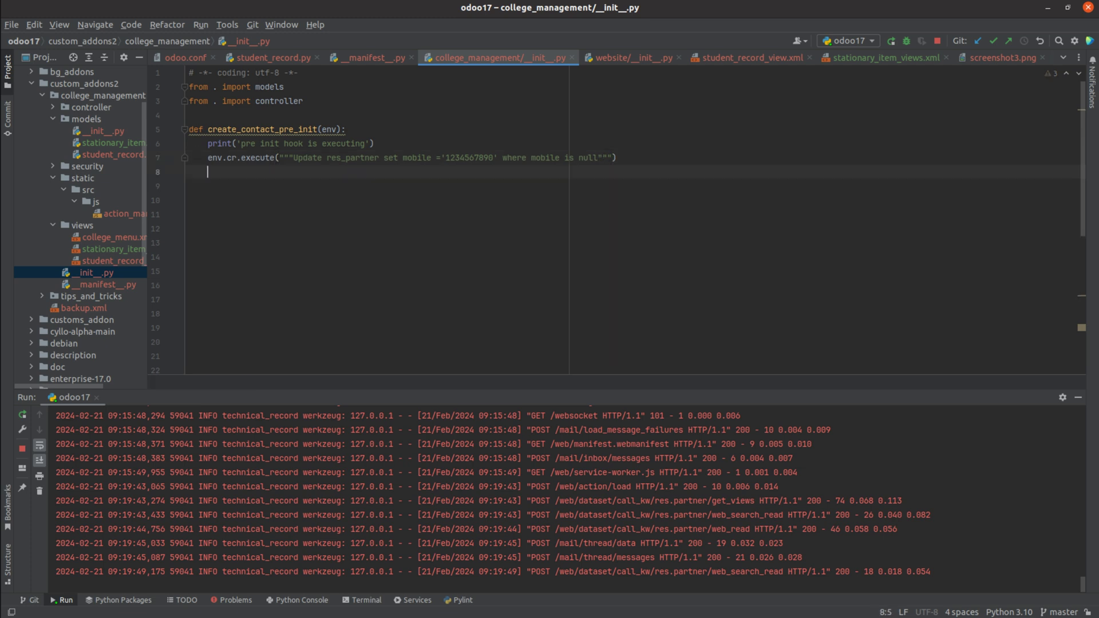
- Add print('updated') after the SQL statement and rerun the Odoo server
type("print")
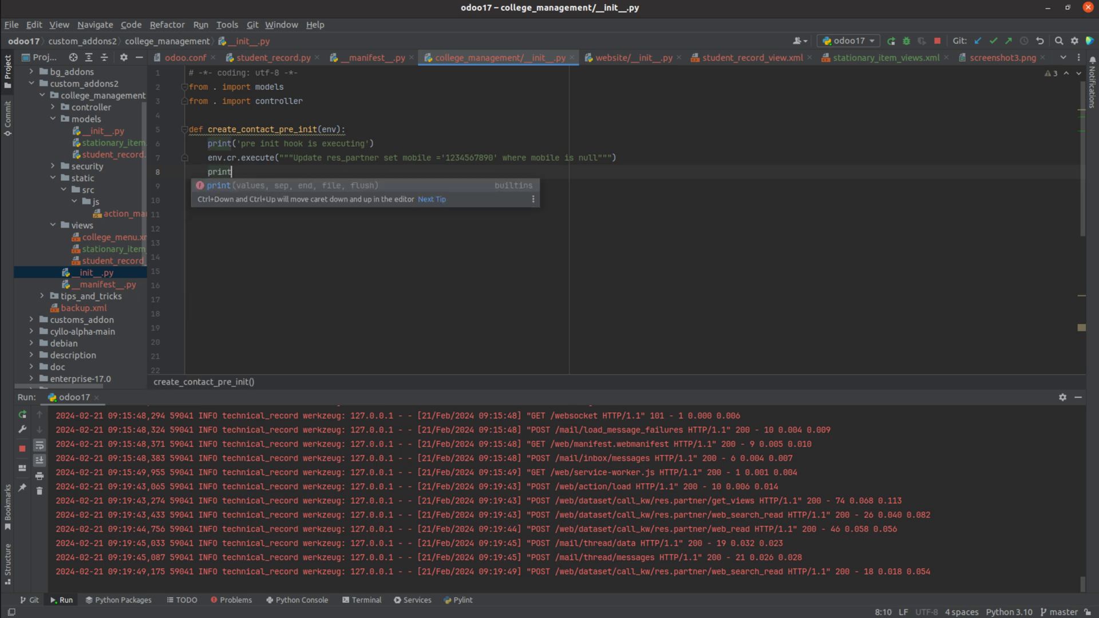
key("Return")
type("up")
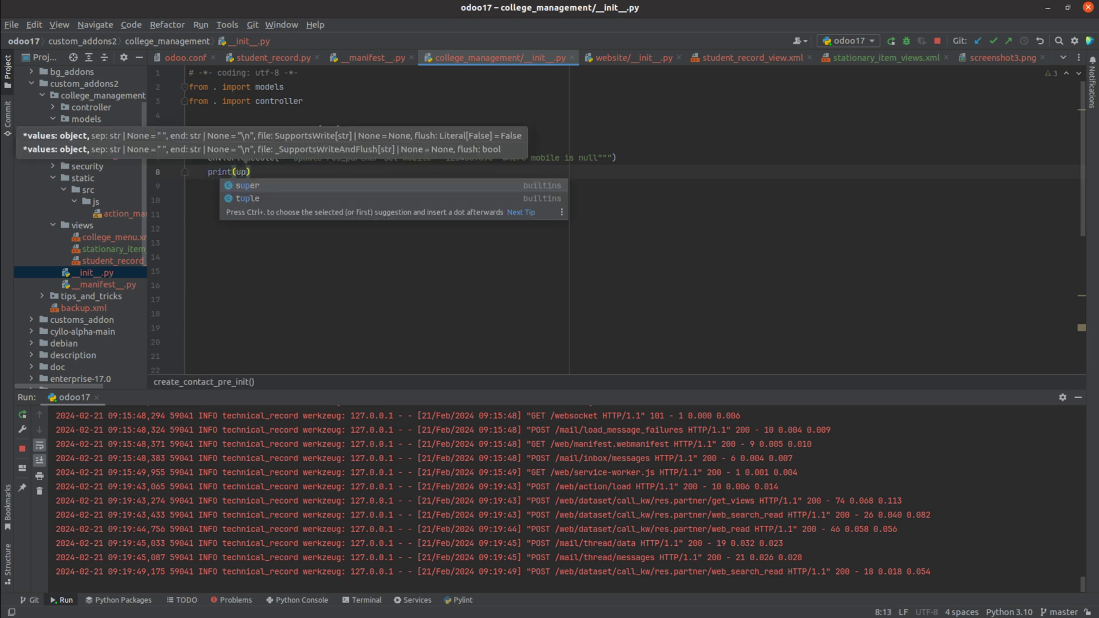
key("BackSpace")
key("BackSpace")
type("'updated")
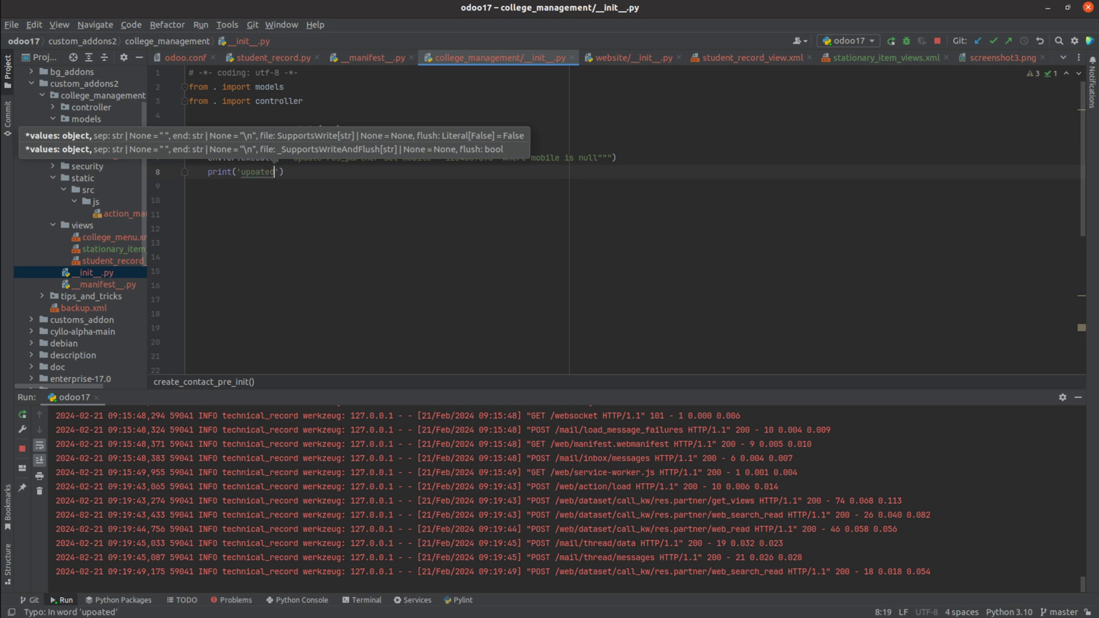
key("Left")
key("Left")
key("Left")
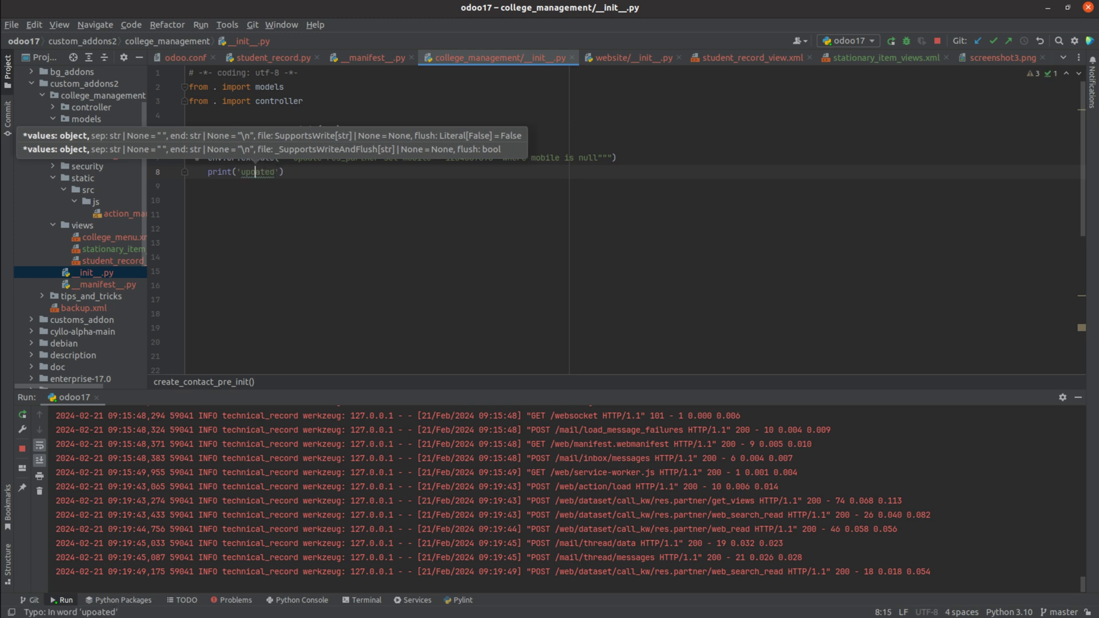
key("BackSpace")
type("d")
left_click(317, 223)
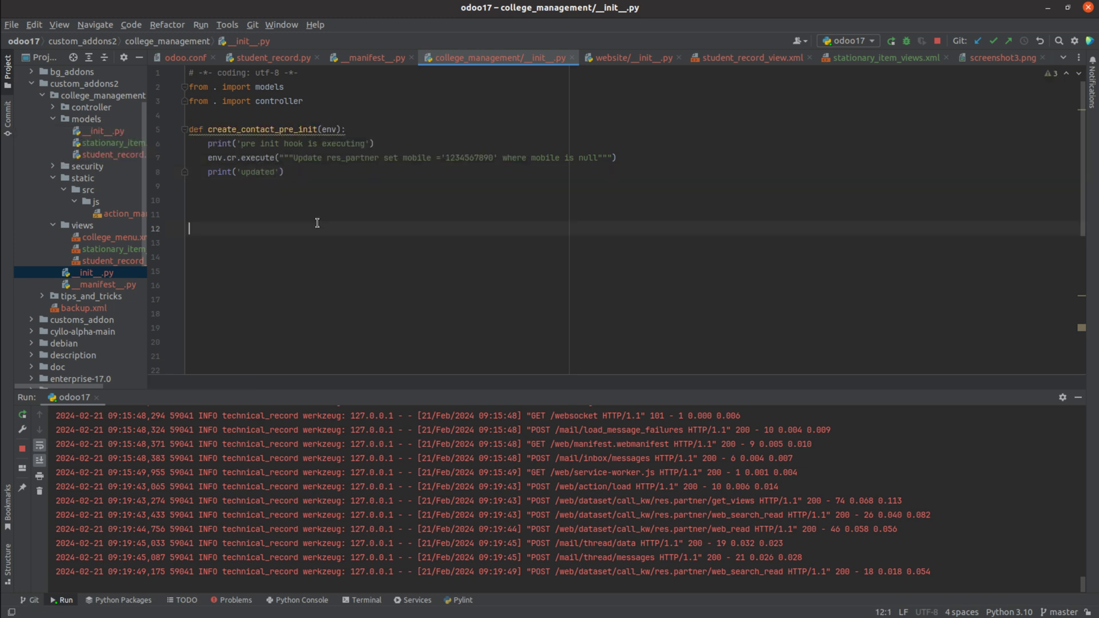
left_click(892, 45)
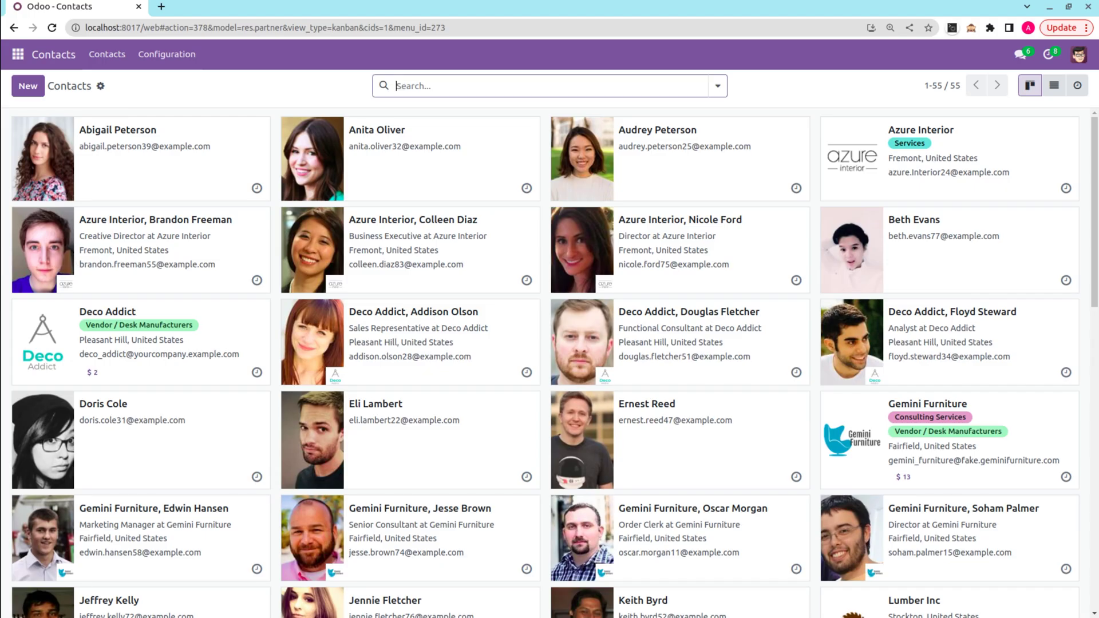
- In Odoo Apps, remove the Apps filter and search modules for 'college manage'
left_click(2, 258)
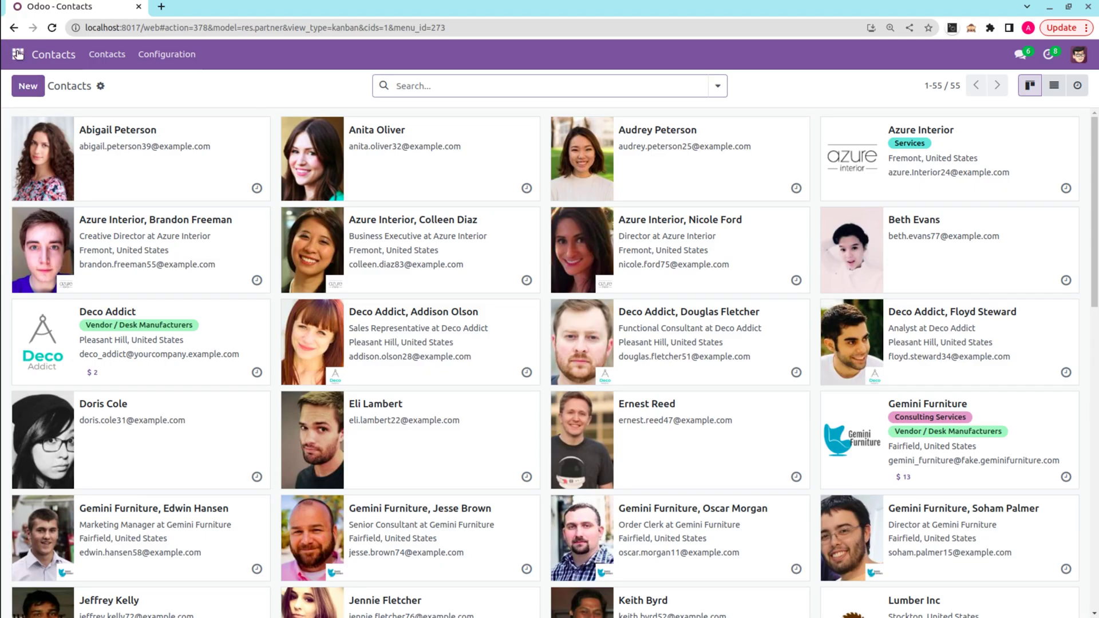
left_click(18, 54)
left_click(53, 207)
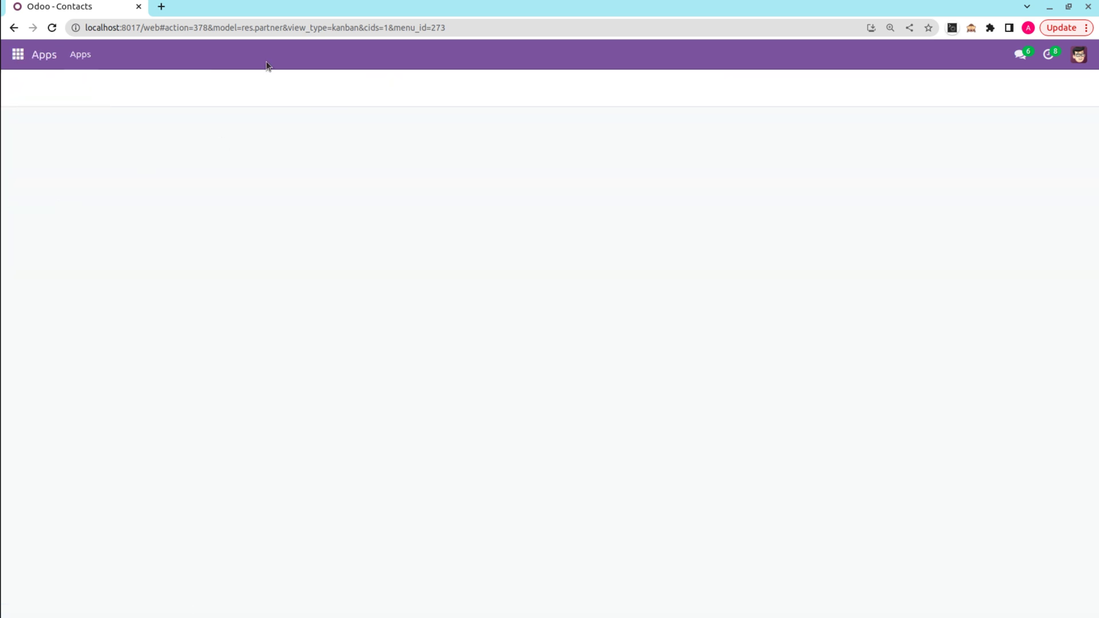
left_click(447, 85)
type("c")
key("BackSpace")
type("college manage")
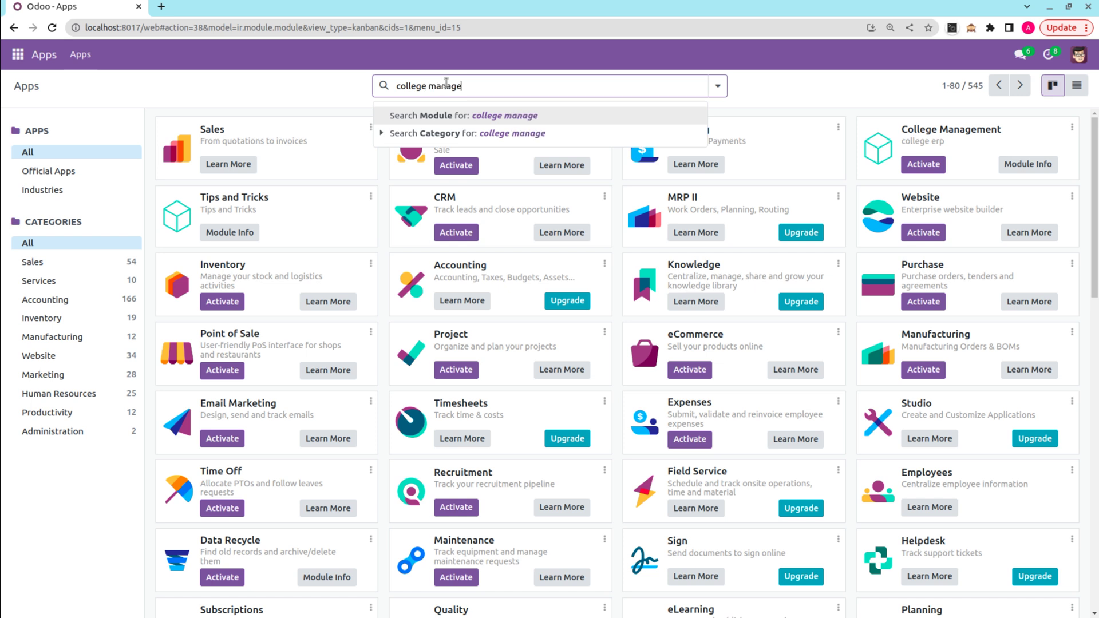
key("Return")
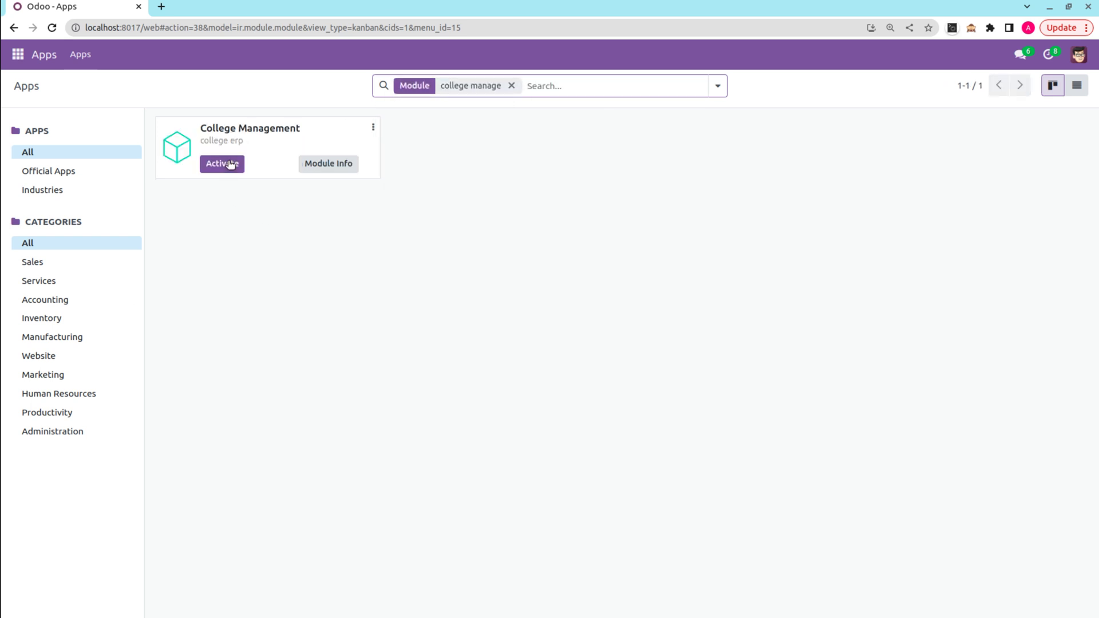
- Activate College Management and check the run log for the hook's 'updated' output
left_click(231, 165)
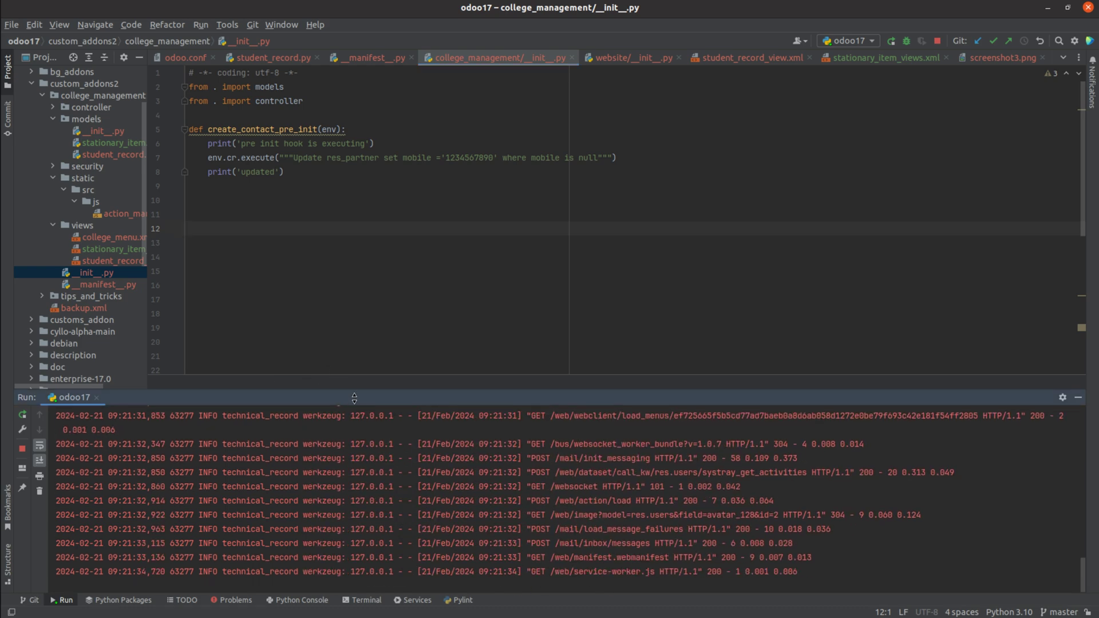
left_click_drag(352, 391, 352, 133)
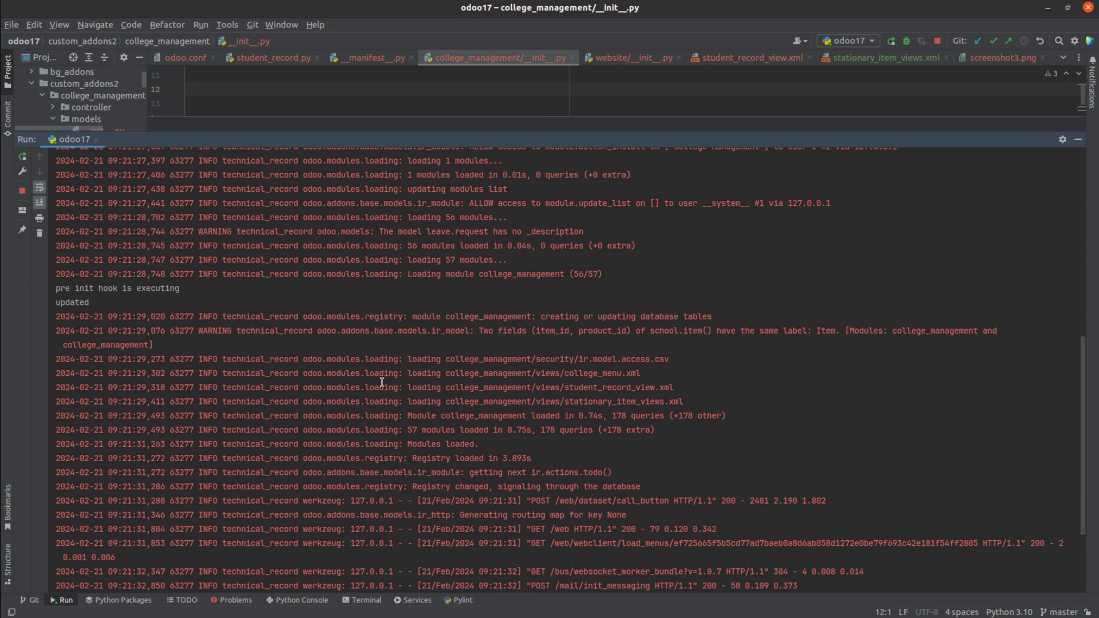
key("alt+Tab")
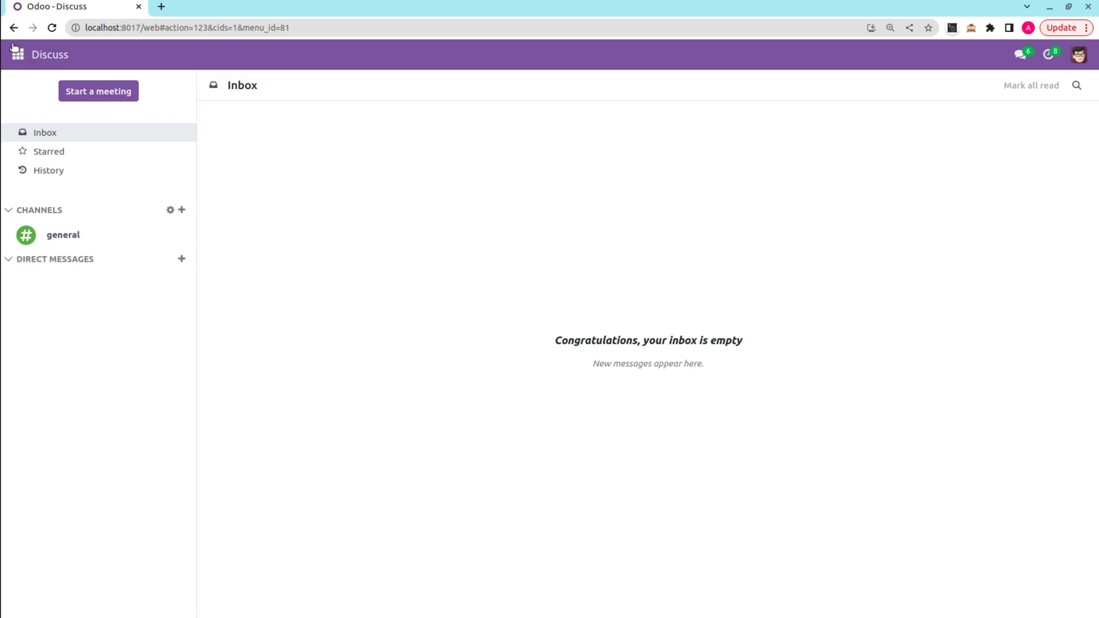
left_click(18, 55)
left_click(29, 136)
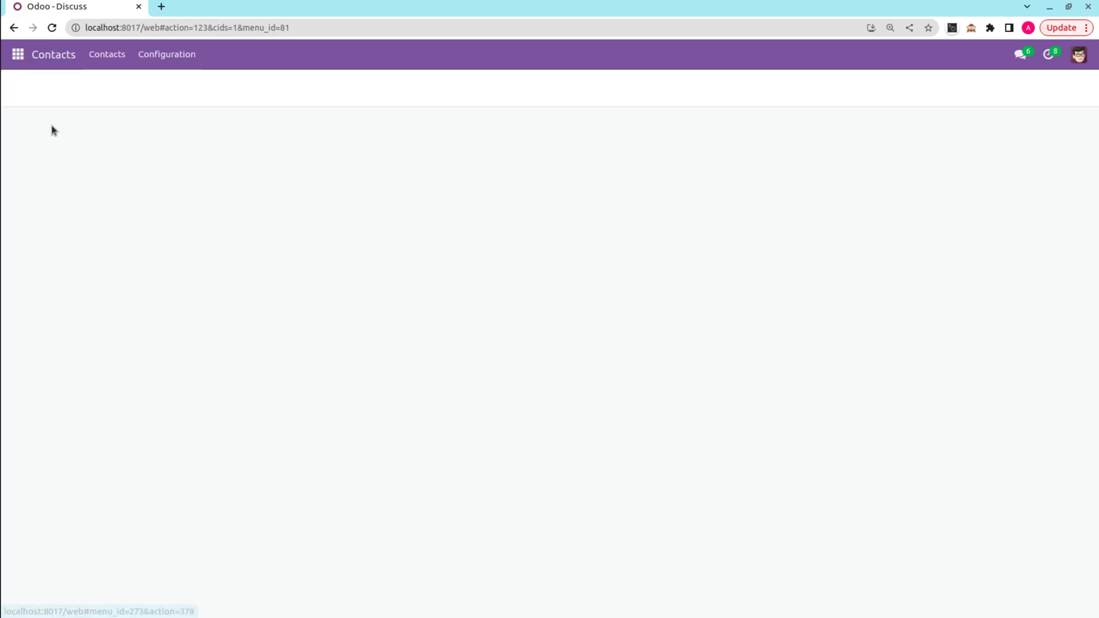
left_click(143, 160)
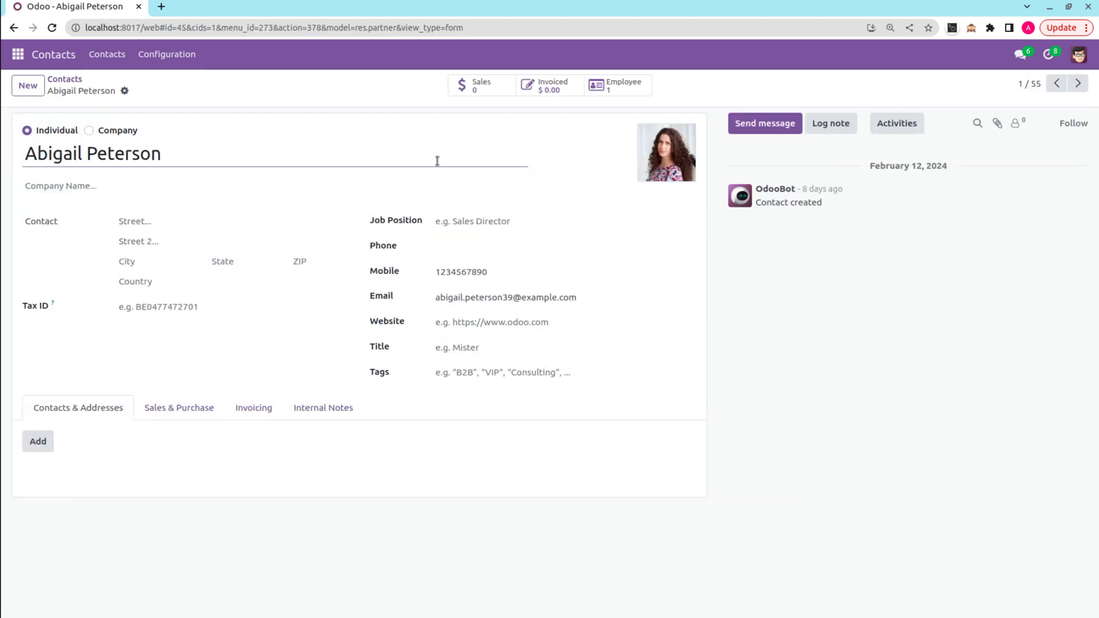